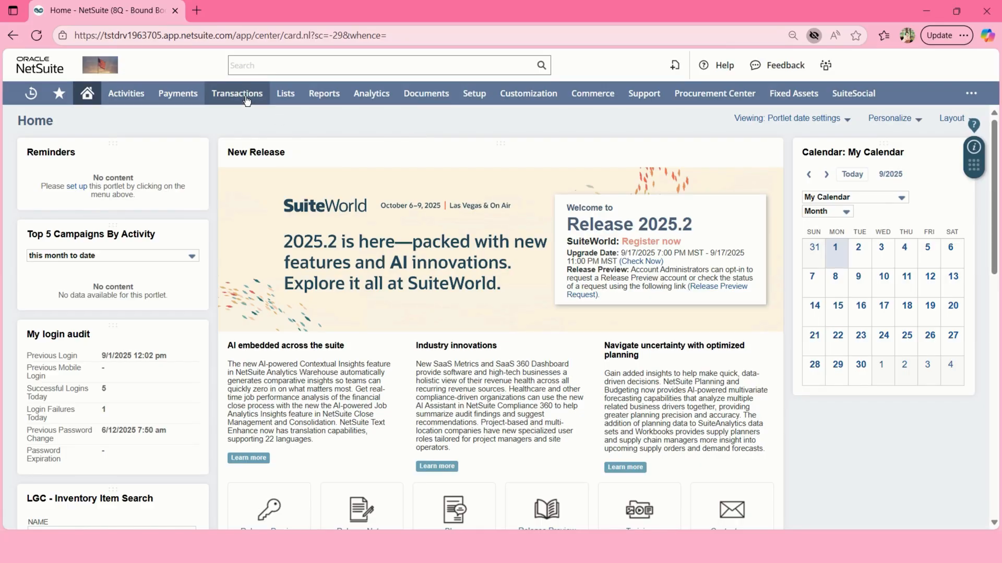
# Start a new inbound shipment and set its external document number to ISTestLC#1.
pyautogui.moveTo(247, 98)
pyautogui.moveTo(260, 190)
pyautogui.moveTo(400, 194)
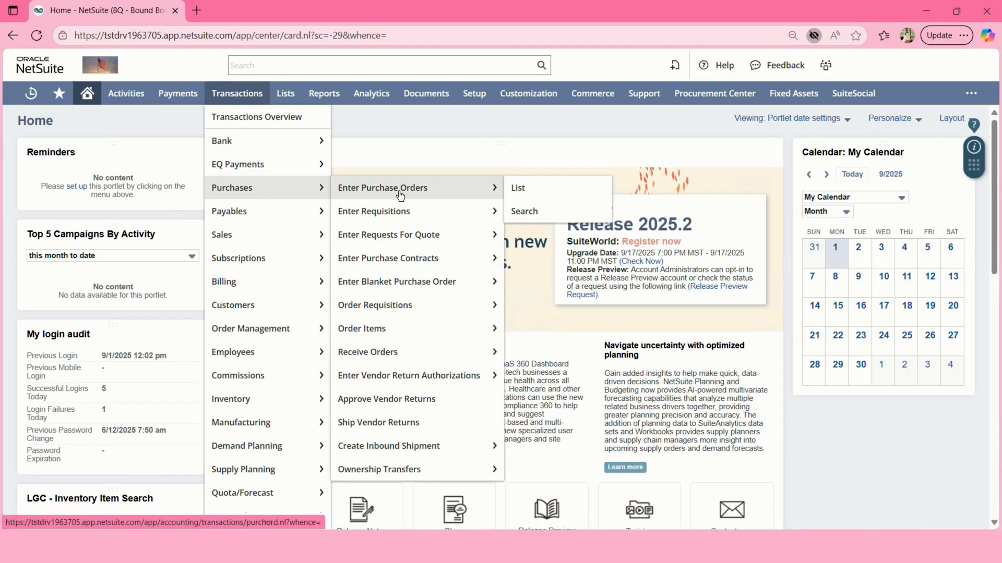
pyautogui.click(389, 447)
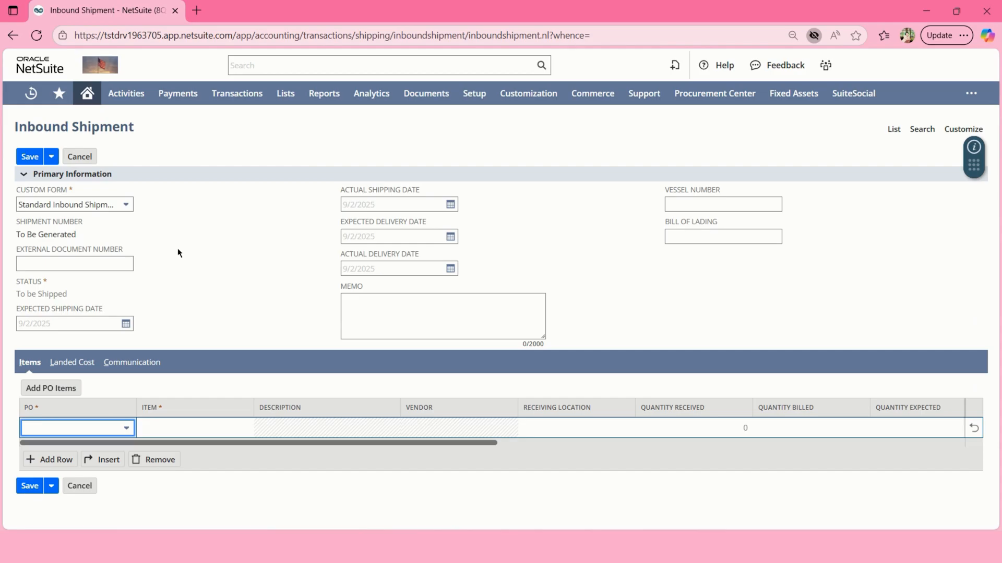
pyautogui.click(117, 262)
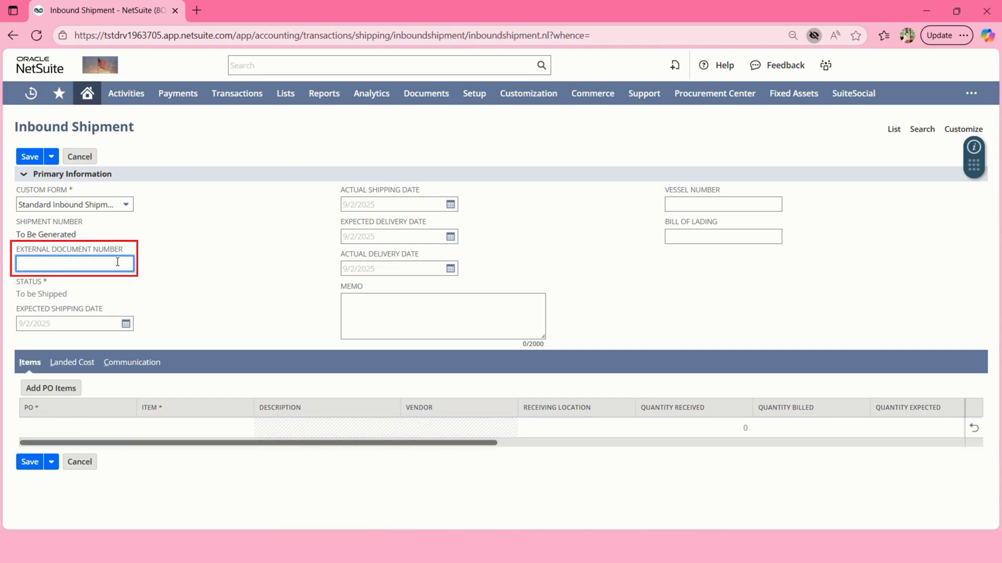
pyautogui.write('ISTest')
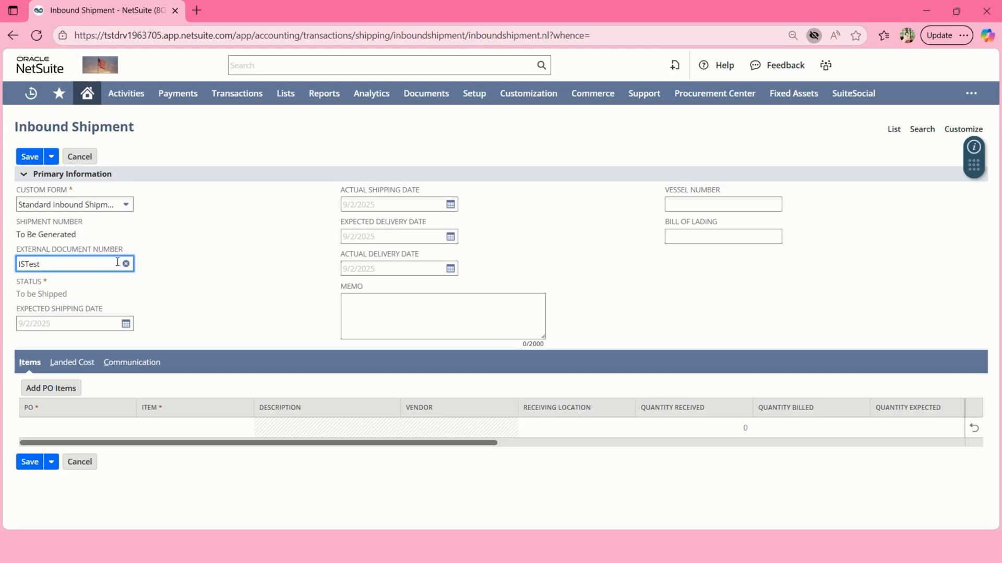
pyautogui.write('LC#1')
pyautogui.click(224, 264)
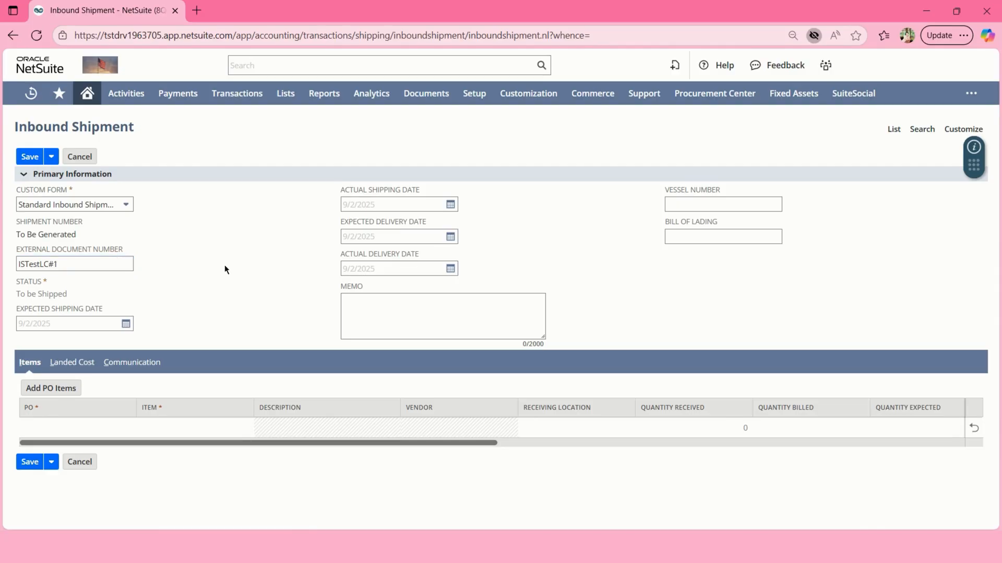
# Set the shipment's expected shipping date to 9/5/2025 and its expected delivery date to 9/12/2025.
pyautogui.click(126, 323)
pyautogui.click(175, 395)
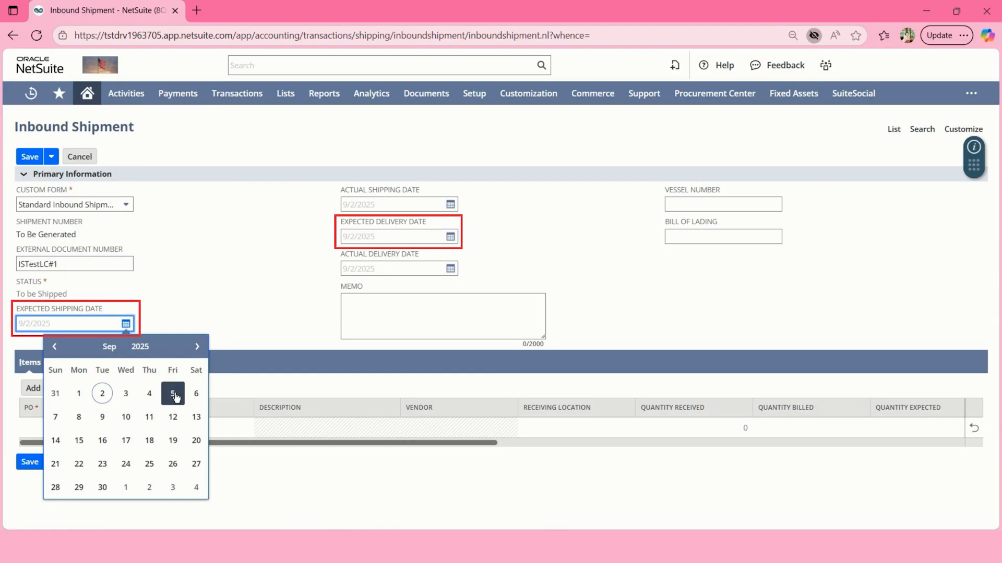
pyautogui.click(247, 313)
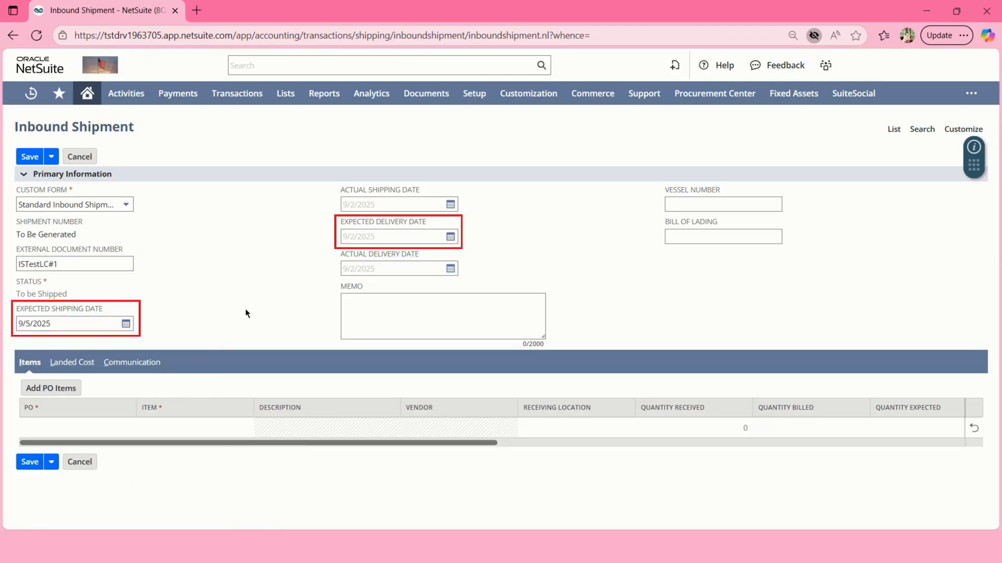
pyautogui.click(450, 237)
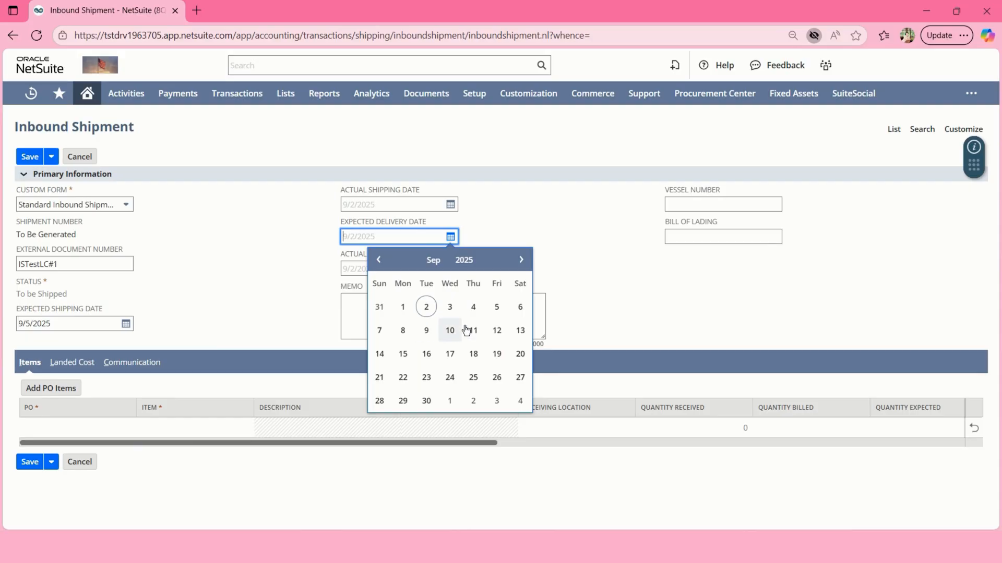
pyautogui.click(497, 330)
# Enter TEST ONLY as the inbound shipment's memo.
pyautogui.click(457, 301)
pyautogui.write('TEST ONLY')
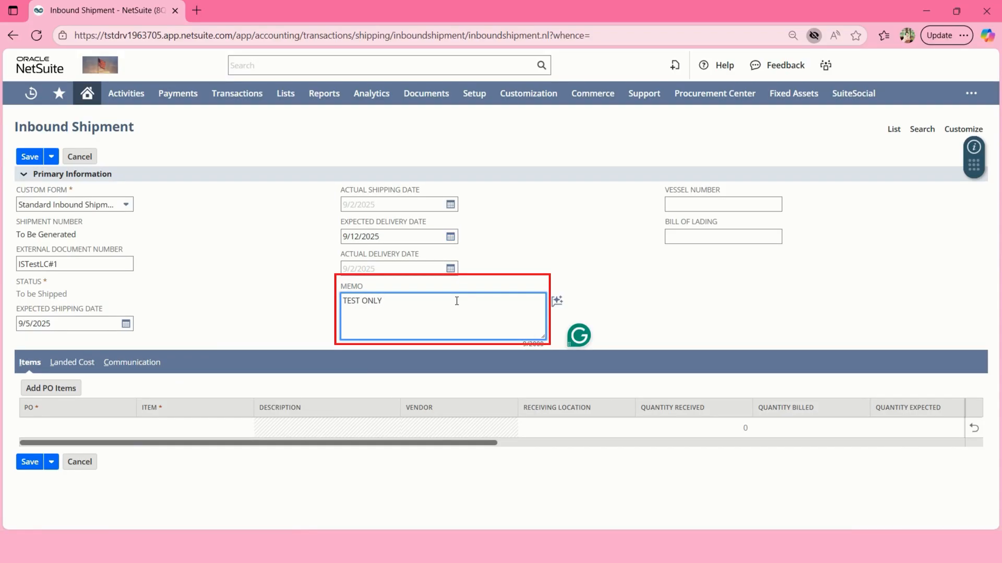
pyautogui.click(665, 312)
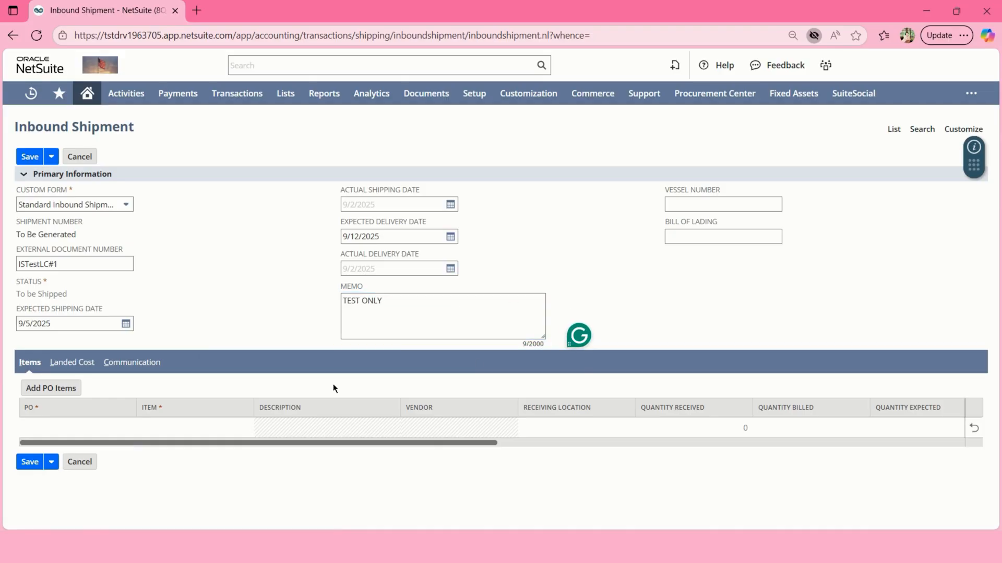
# Add the items from both LGC Test Vendor purchase orders to the inbound shipment and save it.
pyautogui.click(31, 390)
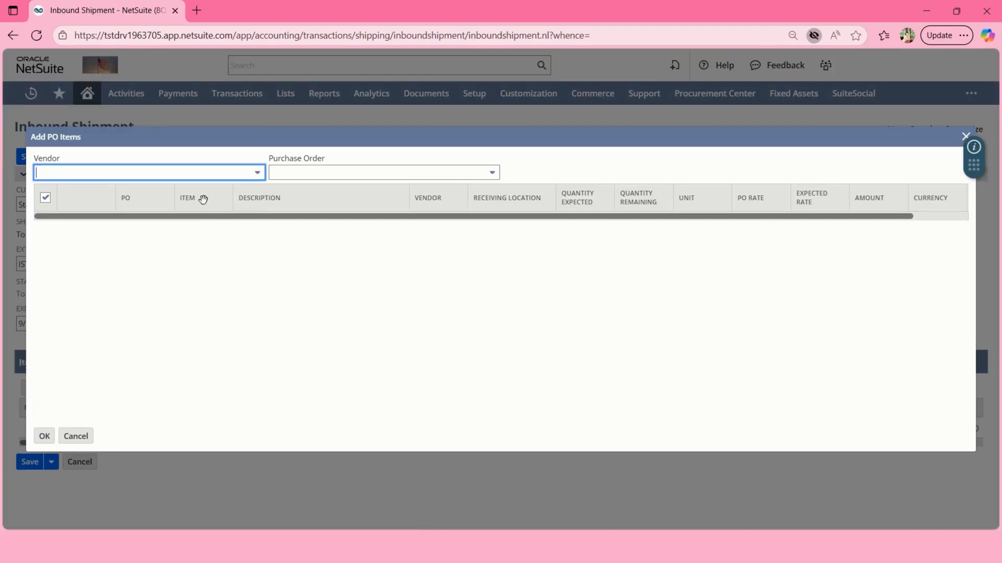
pyautogui.click(228, 175)
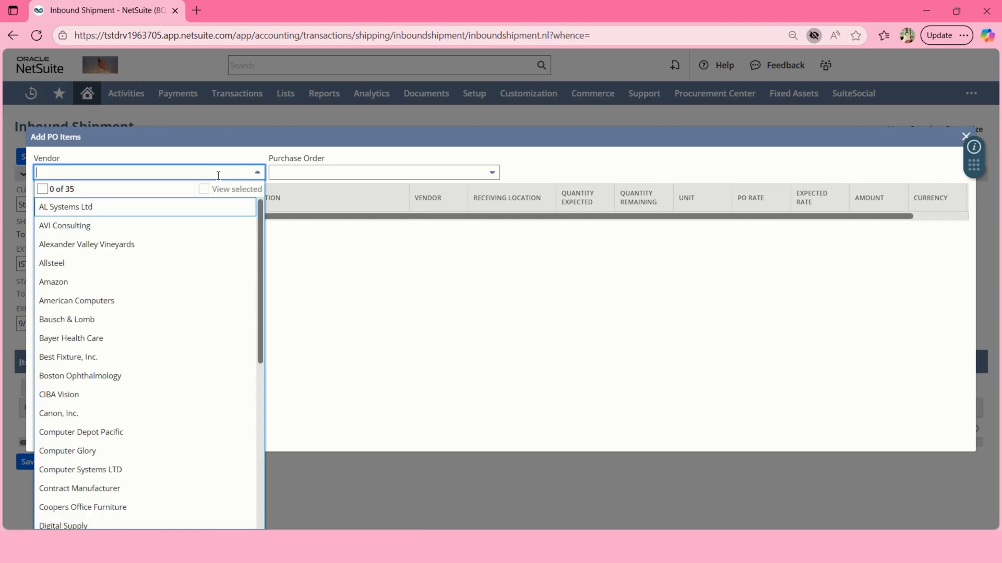
pyautogui.scroll(-2, 212, 340)
pyautogui.scroll(-2, 212, 344)
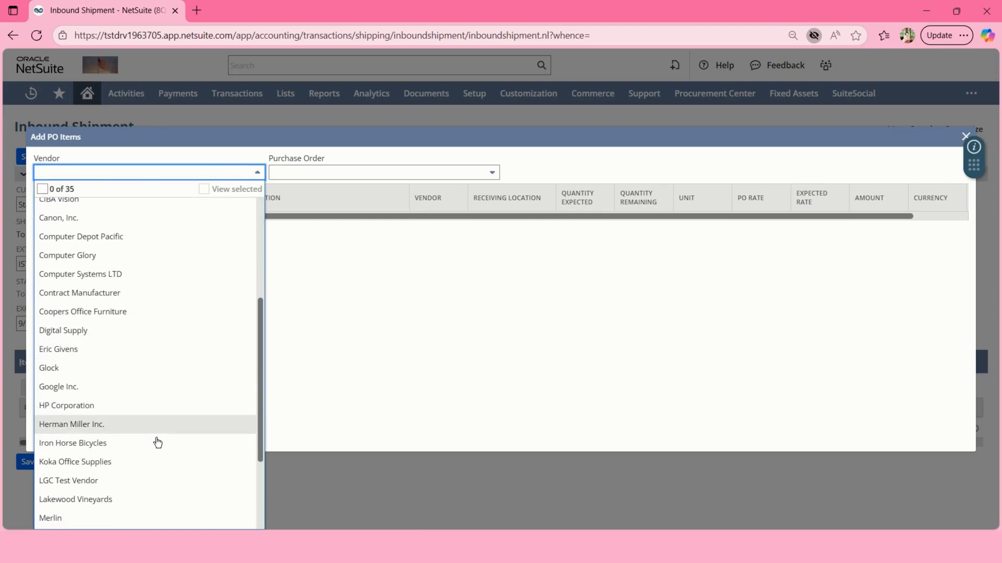
pyautogui.click(118, 479)
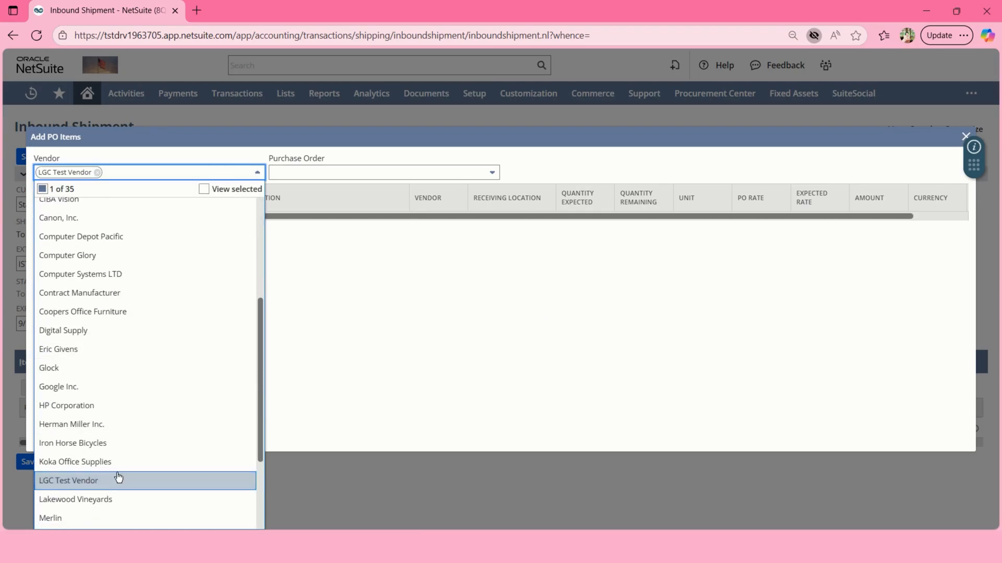
pyautogui.click(348, 174)
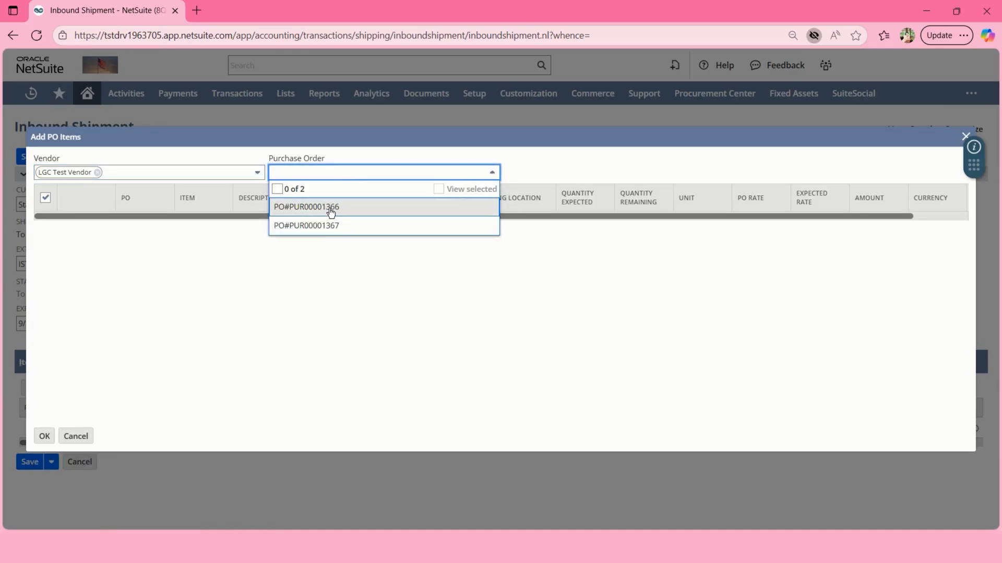
pyautogui.click(330, 209)
pyautogui.click(358, 230)
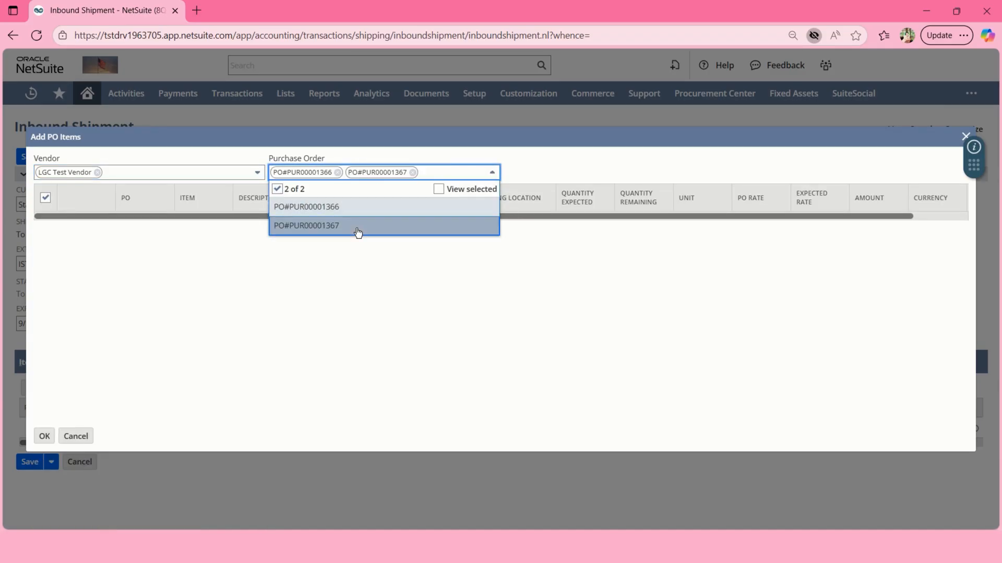
pyautogui.click(313, 261)
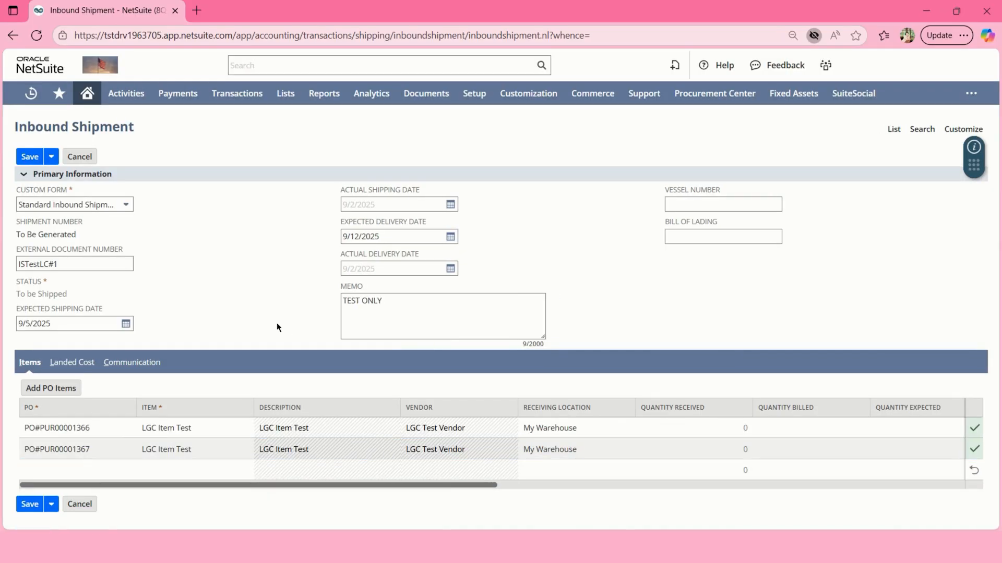
pyautogui.click(30, 158)
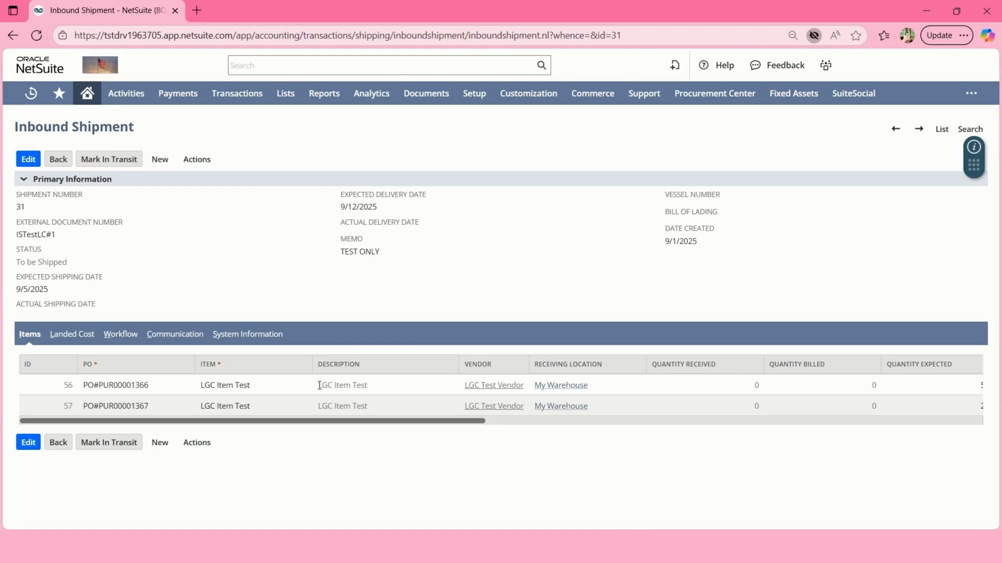
# Examine the quantity and unit columns of the saved shipment's item lines.
pyautogui.hscroll(3, 885, 396)
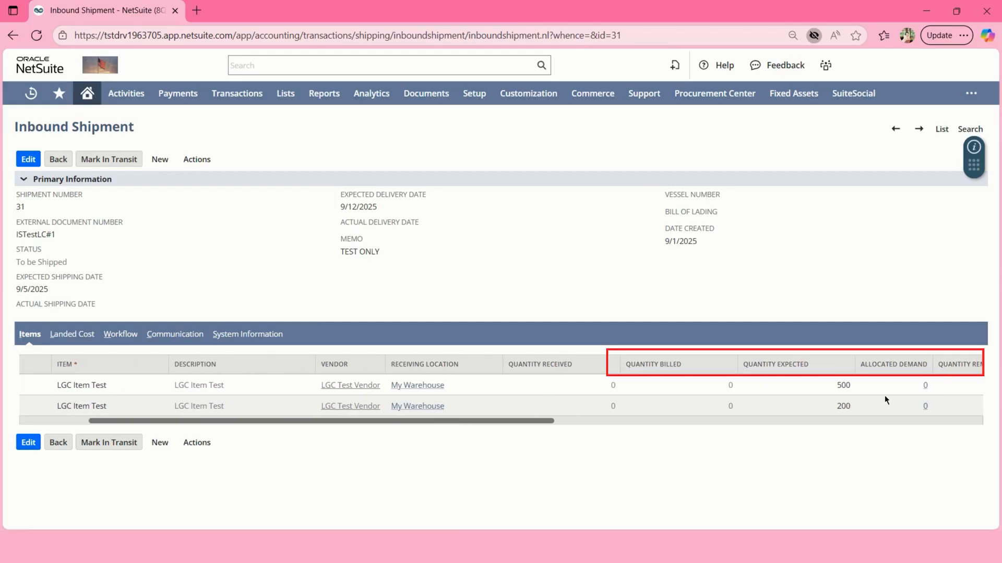
pyautogui.hscroll(2, 845, 399)
pyautogui.hscroll(2, 949, 396)
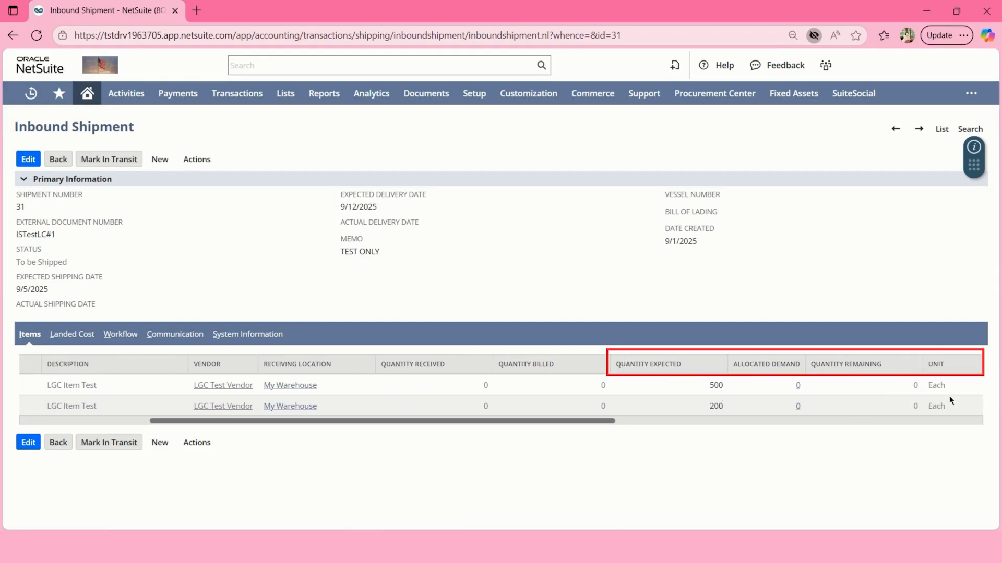
pyautogui.hscroll(-5, 679, 400)
pyautogui.hscroll(-3, 406, 407)
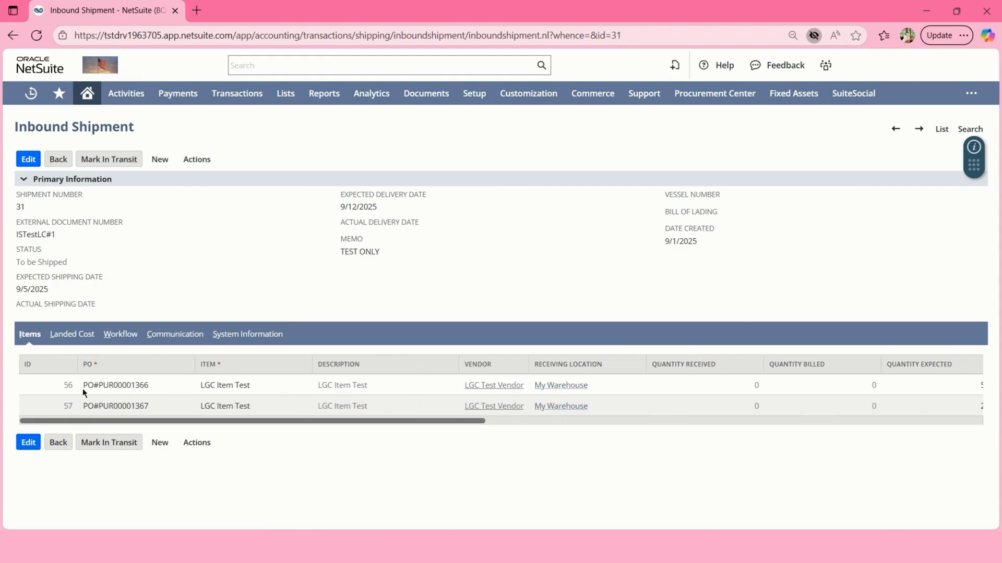
# Search for the first item line's purchase order number and open that order in a new browser tab.
pyautogui.moveTo(86, 386); pyautogui.dragTo(147, 386)
pyautogui.hotkey('ctrl', 'c')
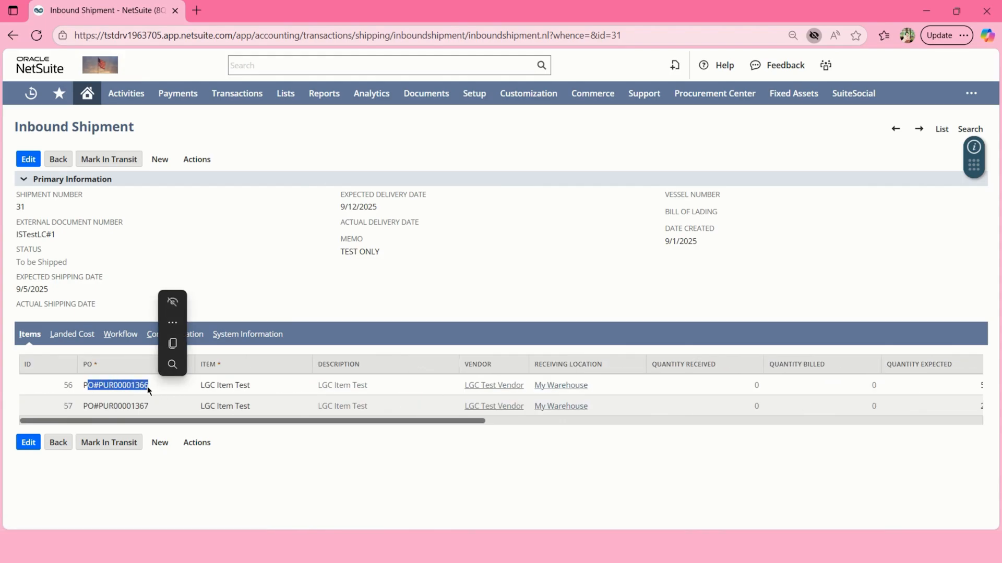
pyautogui.click(285, 70)
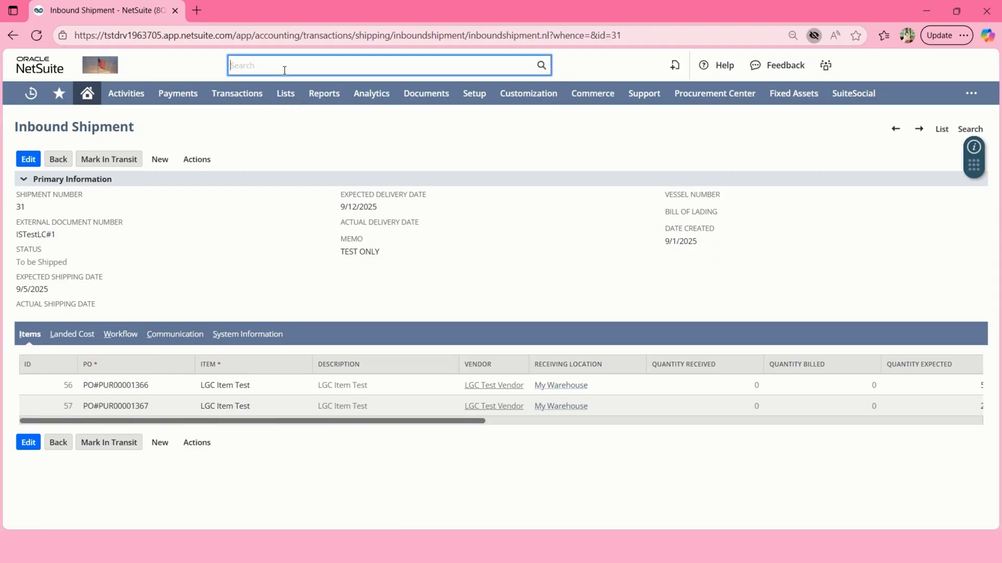
pyautogui.hotkey('ctrl', 'v')
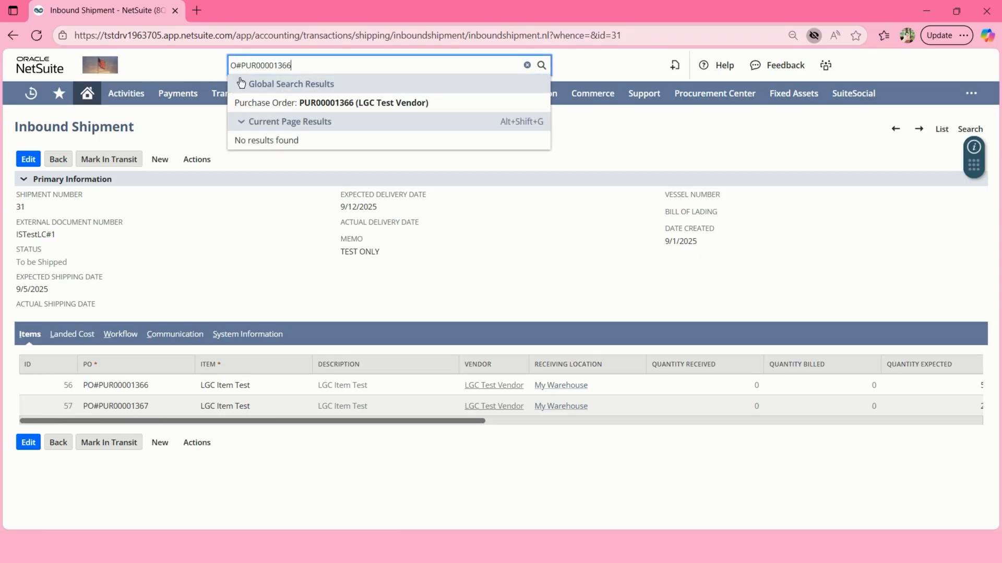
pyautogui.middleClick(286, 103)
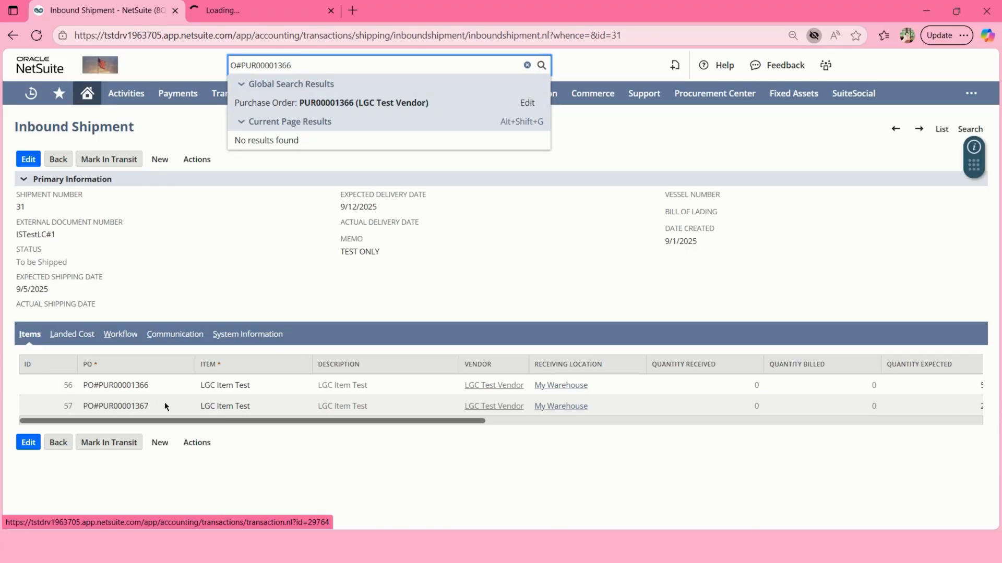
# Search for the second item line's purchase order number and open that order in a new browser tab.
pyautogui.moveTo(286, 421); pyautogui.dragTo(323, 420)
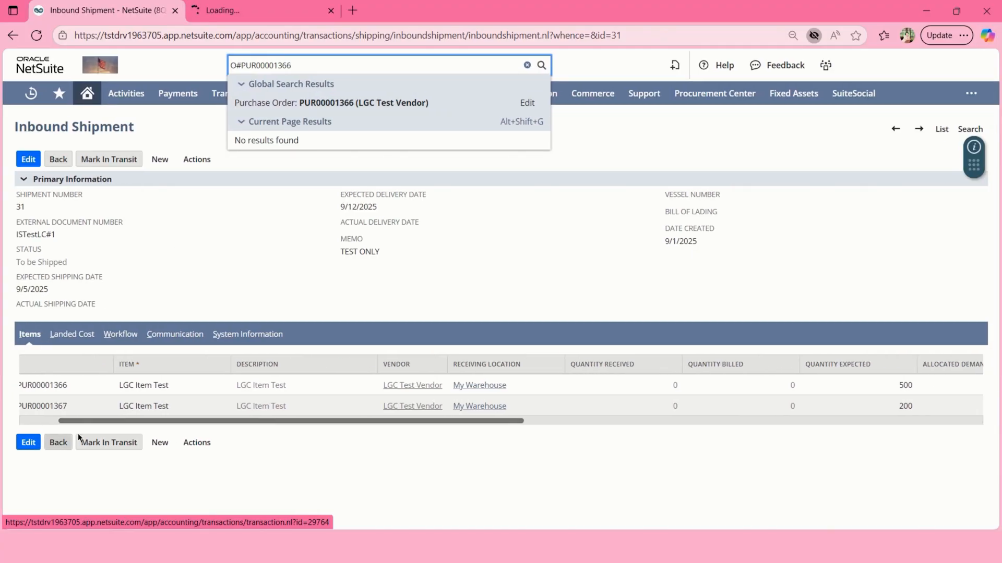
pyautogui.moveTo(78, 421); pyautogui.dragTo(63, 421)
pyautogui.doubleClick(75, 405)
pyautogui.hotkey('ctrl', 'c')
pyautogui.click(279, 65)
pyautogui.hotkey('ctrl', 'v')
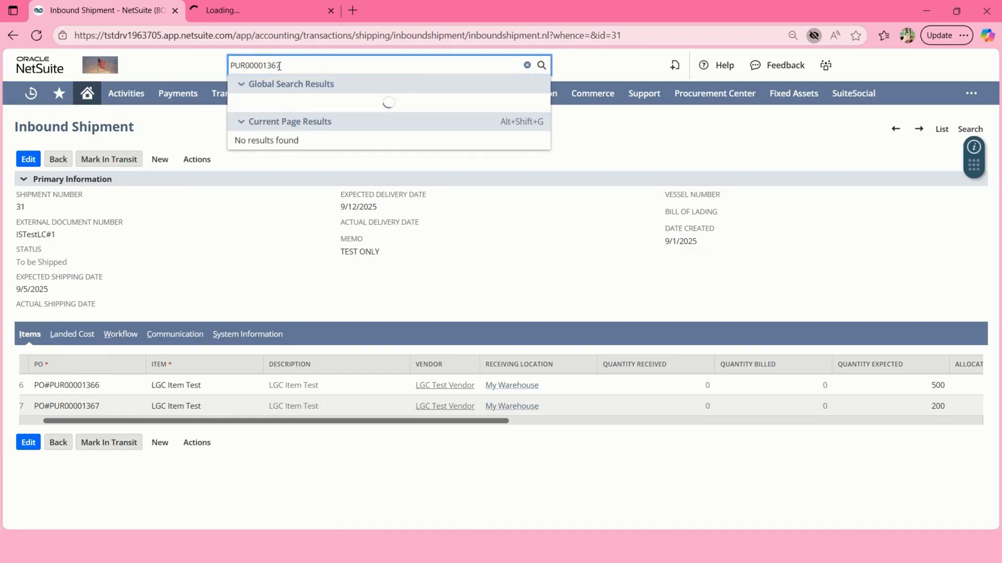
pyautogui.middleClick(284, 102)
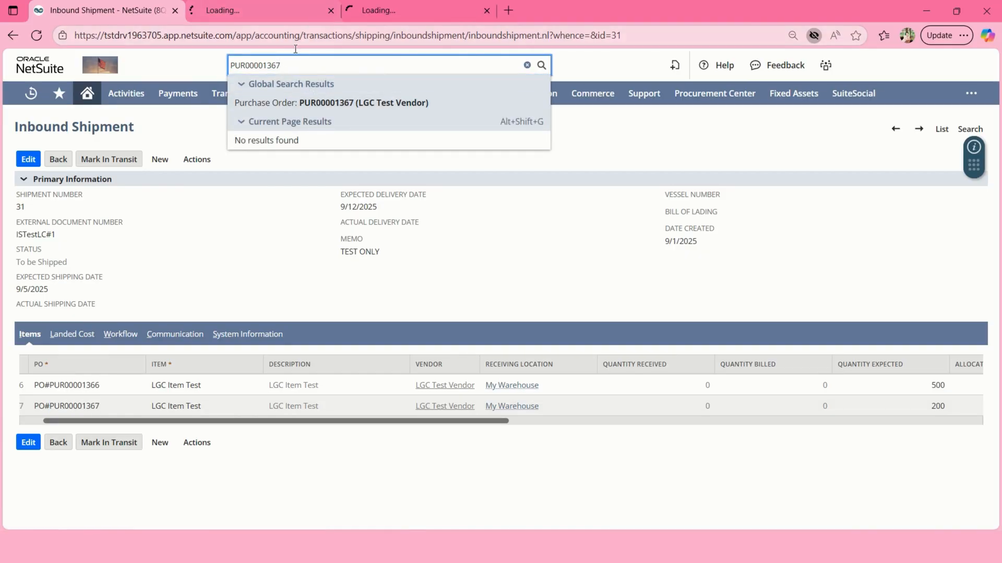
pyautogui.click(878, 388)
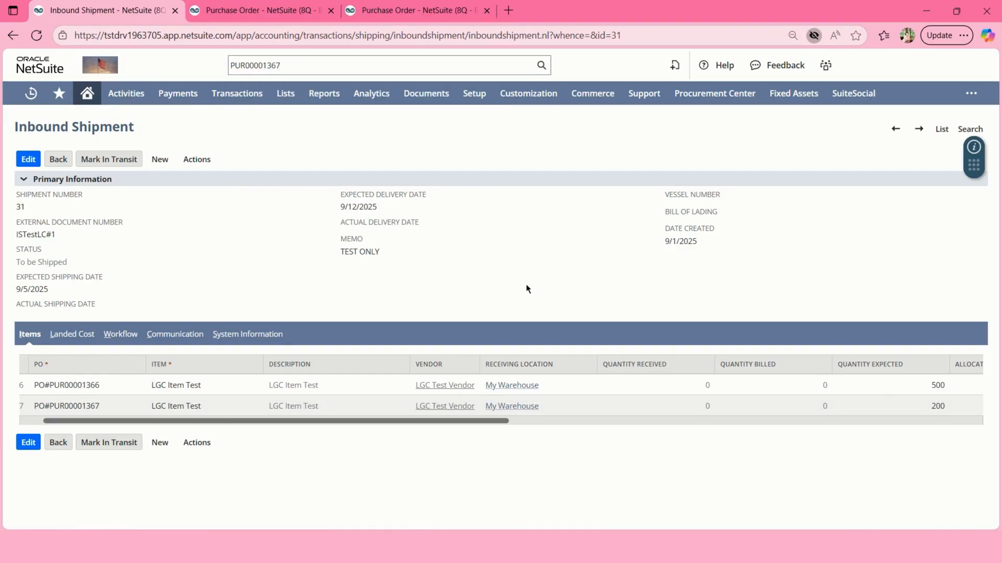
# Check the received, ordered and on-shipment quantities on the item lines of both opened purchase orders.
pyautogui.click(245, 15)
pyautogui.scroll(-1, 249, 271)
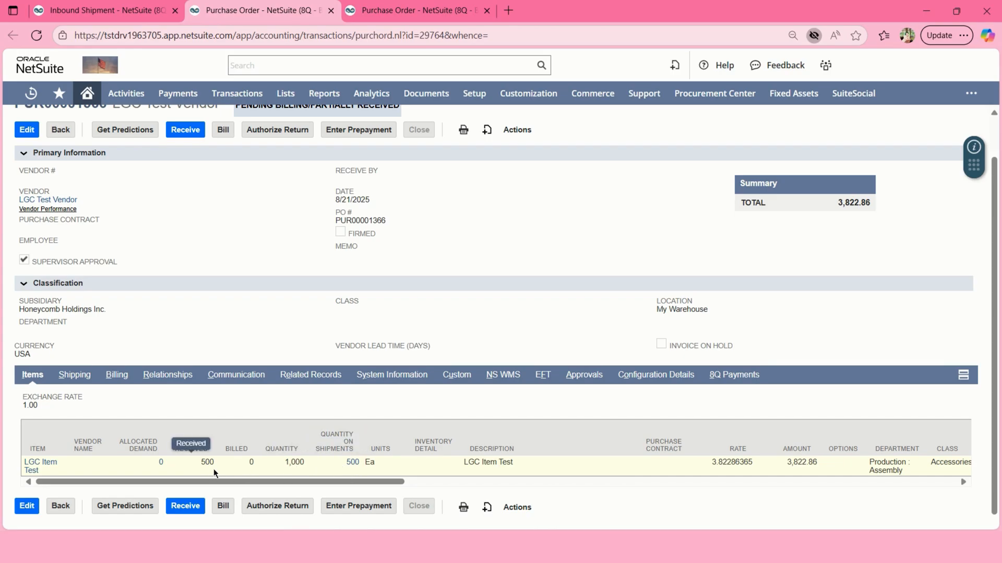
pyautogui.click(393, 10)
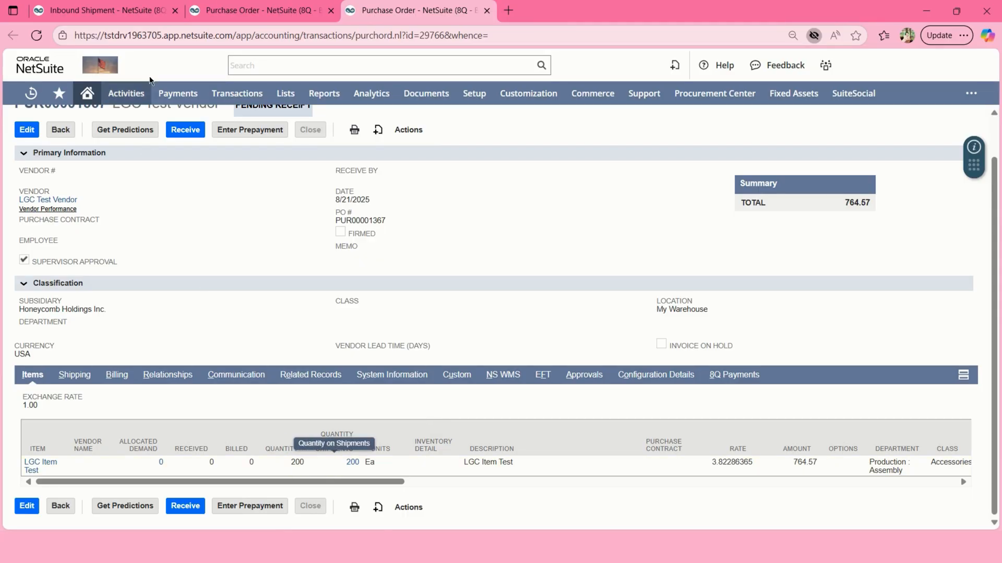
# Mark the inbound shipment as in transit and submit an ownership transfer for both of its purchase order lines.
pyautogui.click(146, 17)
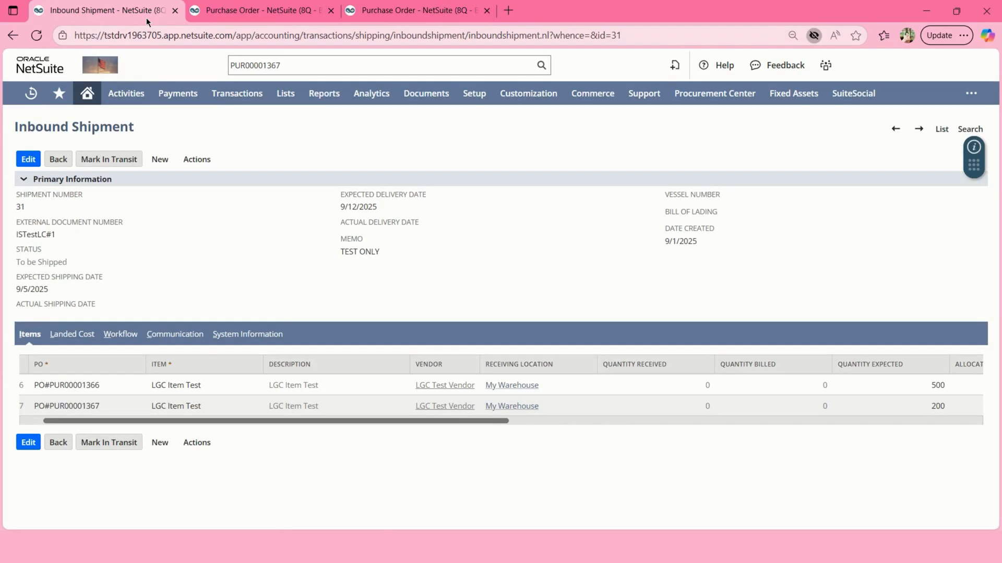
pyautogui.click(109, 160)
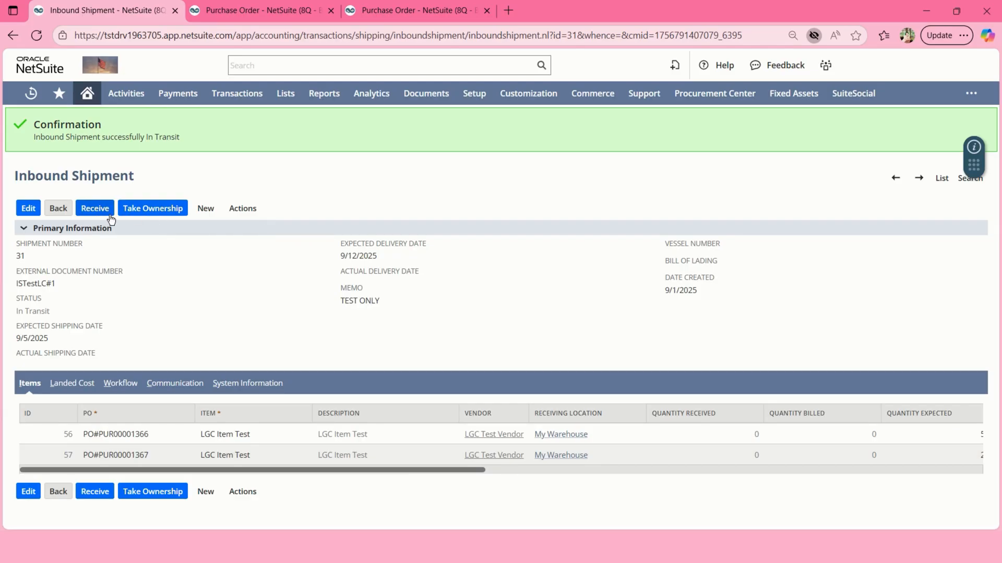
pyautogui.click(140, 211)
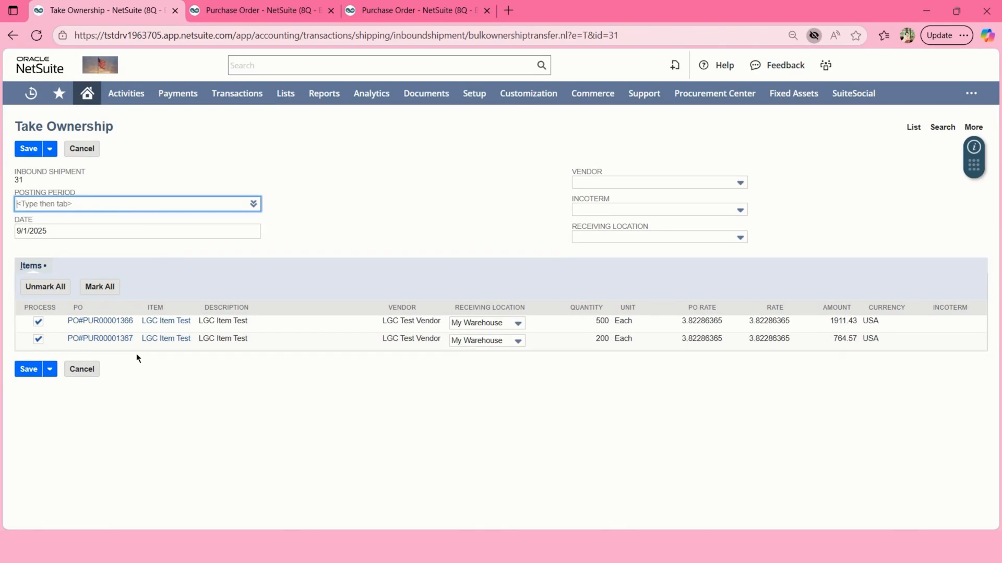
pyautogui.click(30, 371)
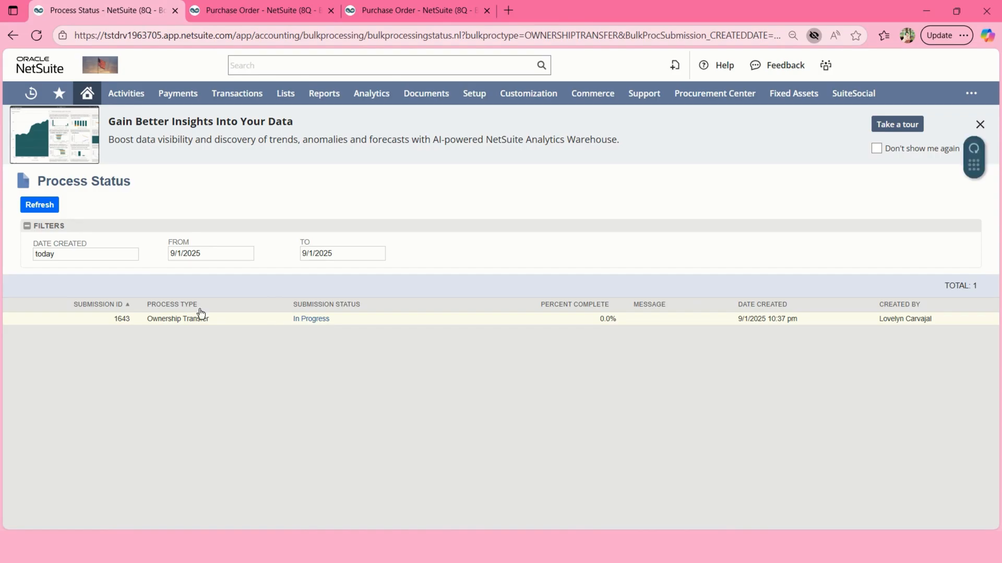
# Refresh the ownership transfer's process status and check the processed result of each purchase order line.
pyautogui.click(51, 206)
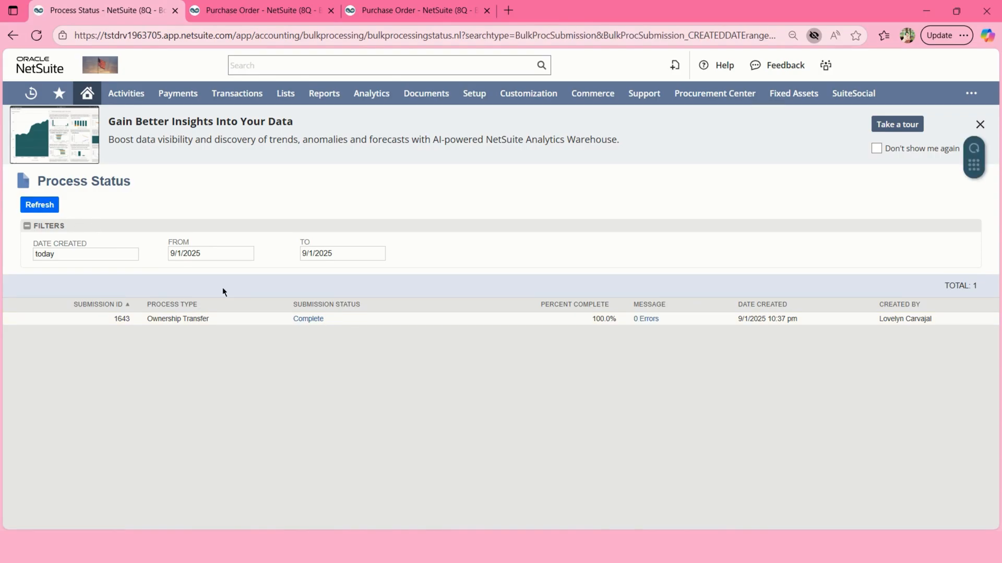
pyautogui.keyDown('ctrl'); pyautogui.click(308, 319); pyautogui.keyUp('ctrl')
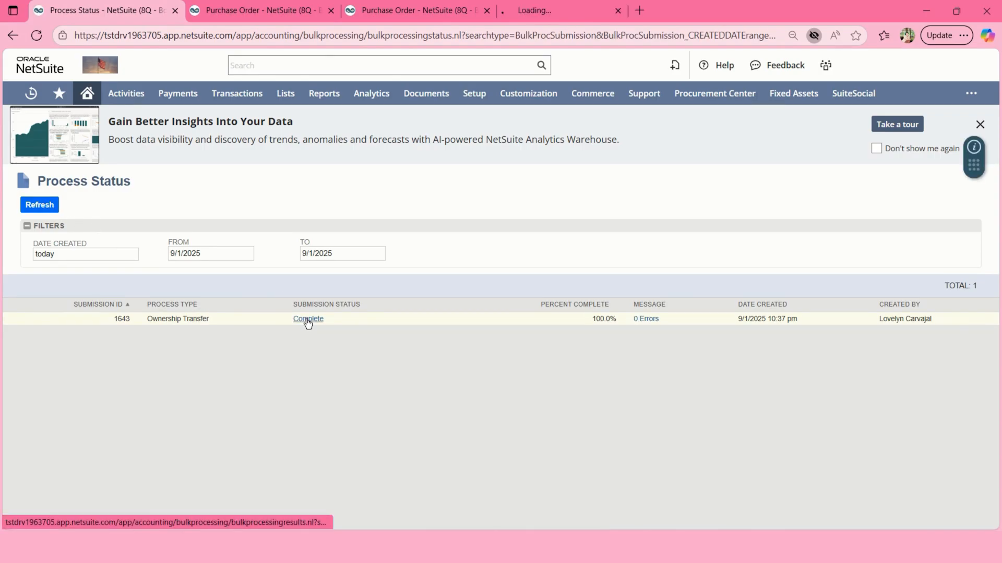
pyautogui.click(540, 11)
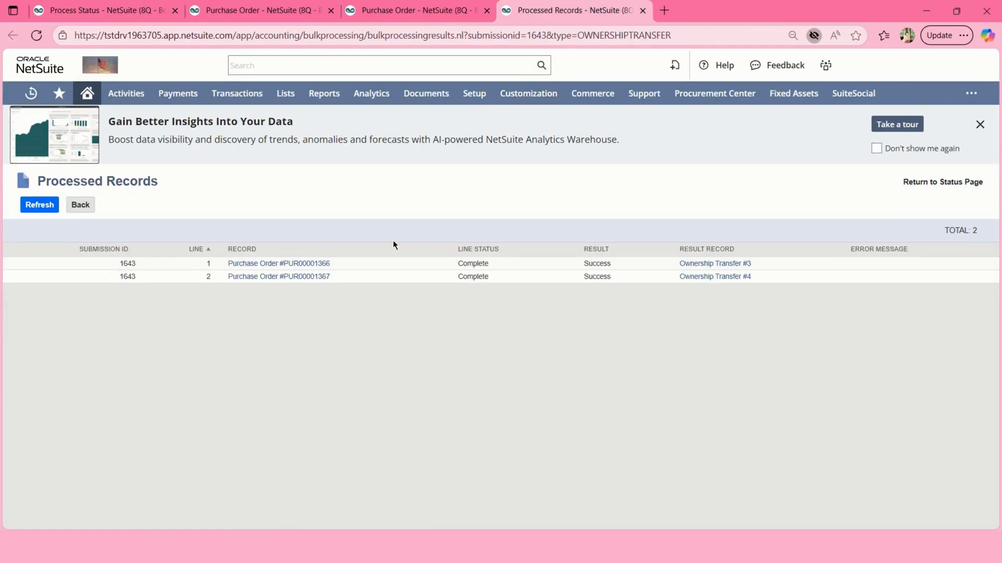
pyautogui.hotkey('ctrl', 'w')
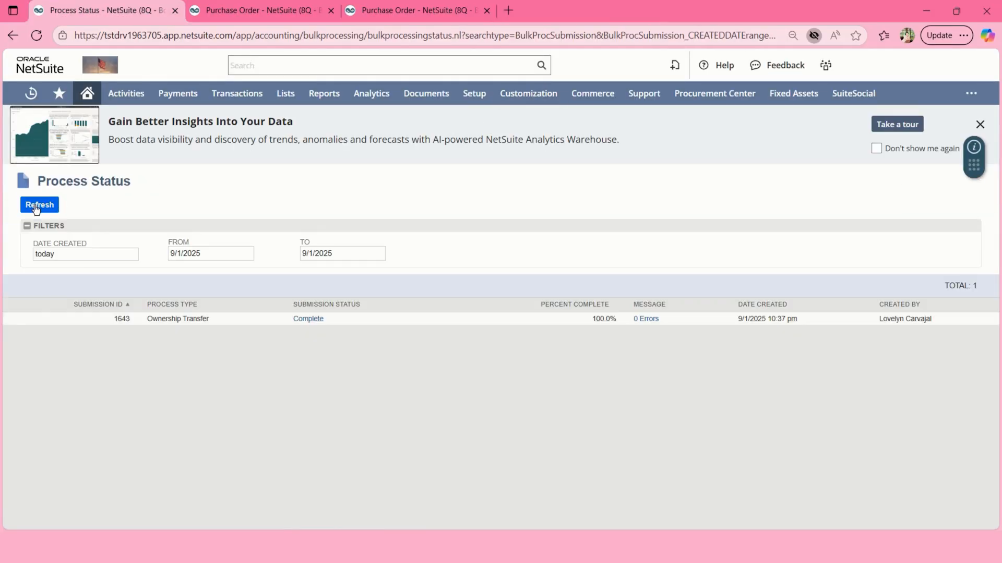
# Receive both purchase order lines of the inbound shipment, with quantities 500 and 200, and refresh the receipt's process status.
pyautogui.moveTo(31, 94)
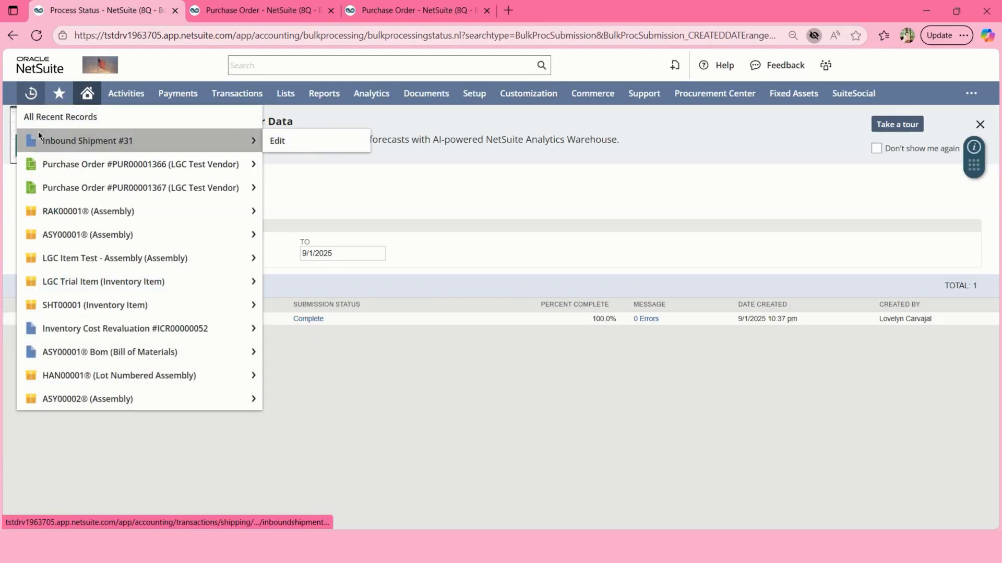
pyautogui.click(40, 137)
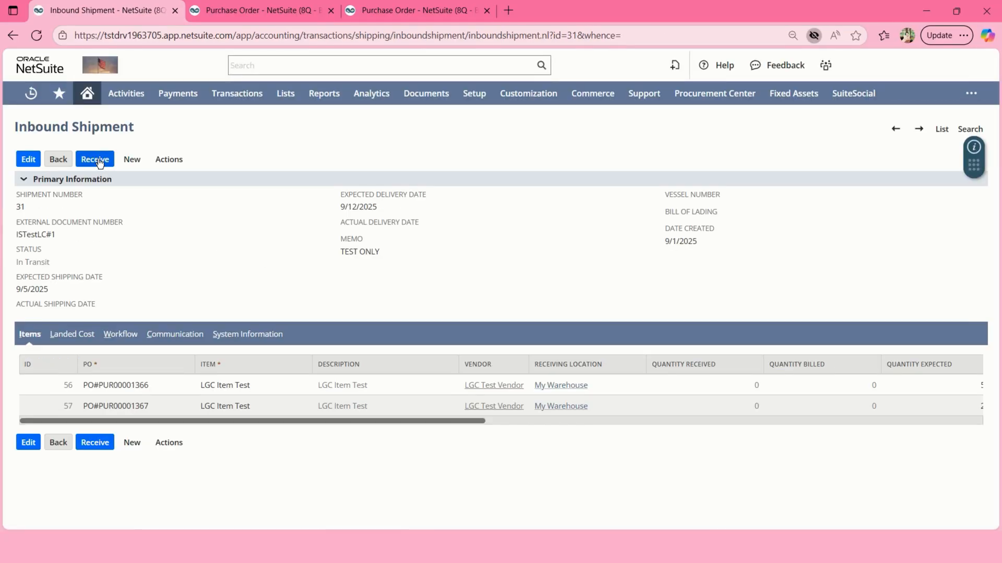
pyautogui.click(99, 162)
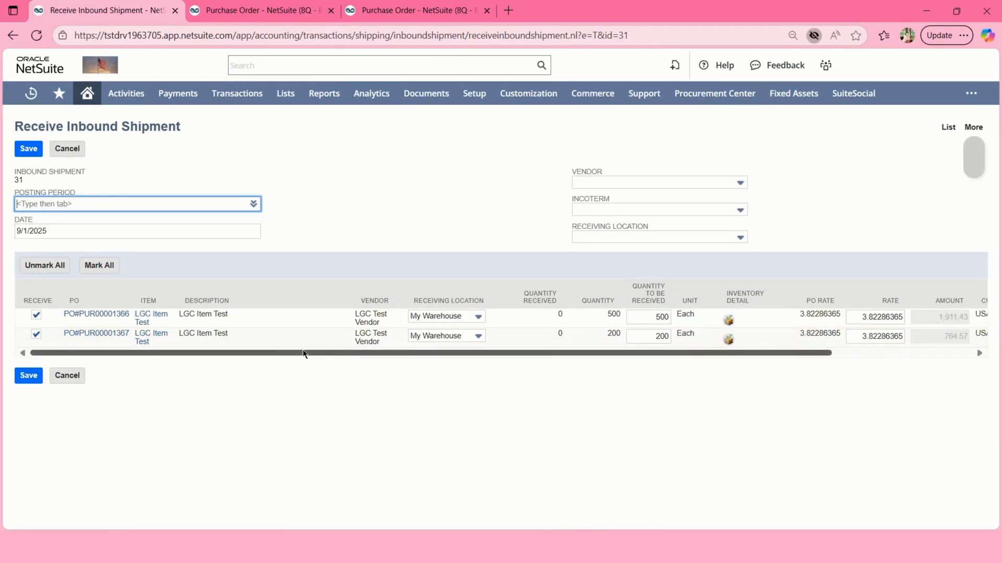
pyautogui.click(29, 375)
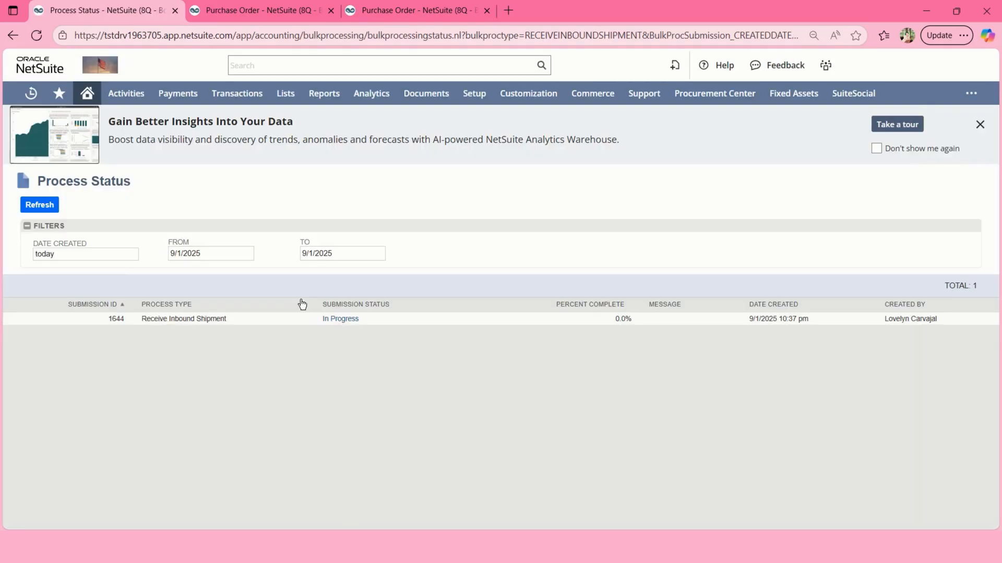
pyautogui.click(41, 205)
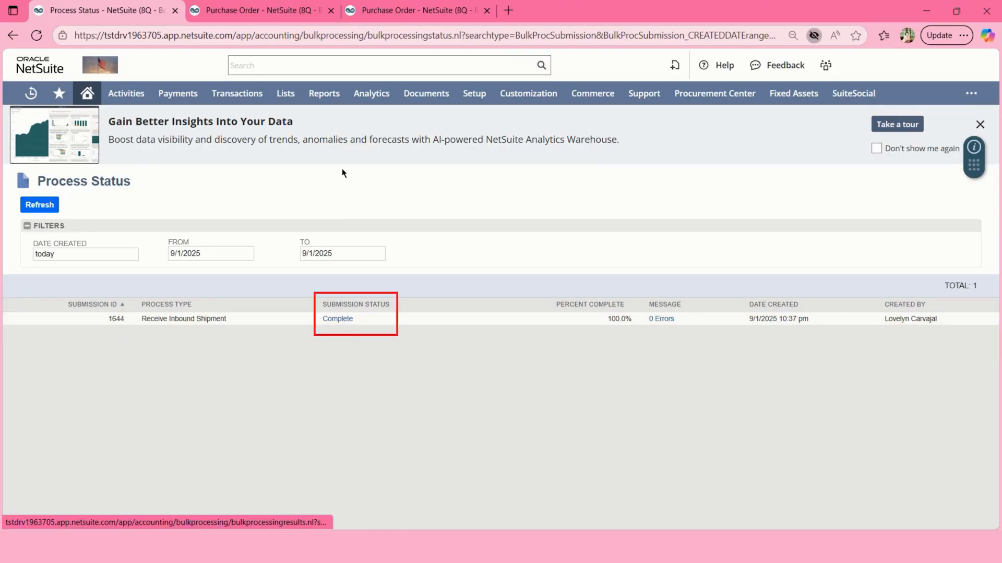
# Reload the first purchase order and check its status and its item line's received and on-shipment quantities.
pyautogui.click(305, 13)
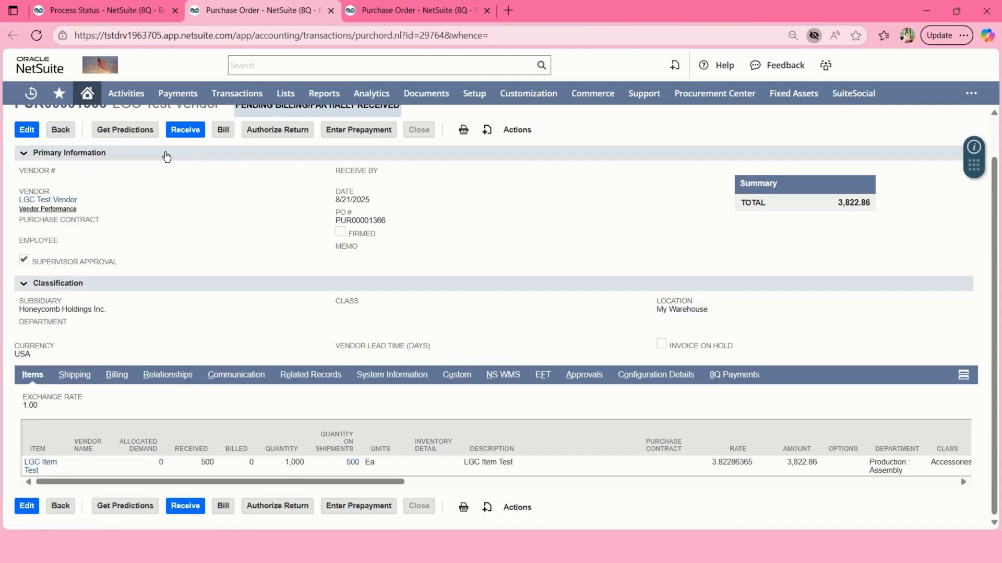
pyautogui.scroll(2, 162, 198)
pyautogui.click(38, 38)
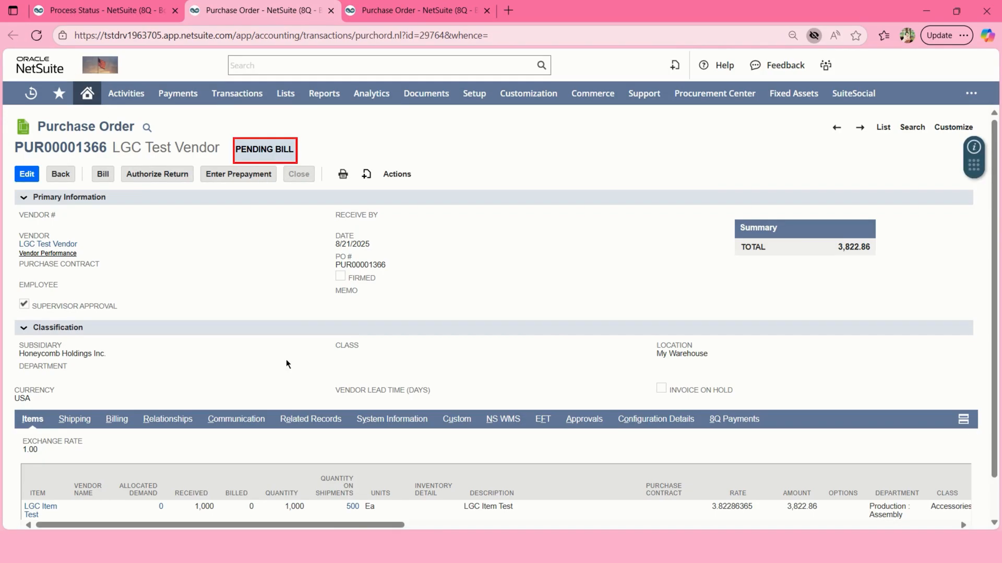
pyautogui.scroll(-1, 286, 365)
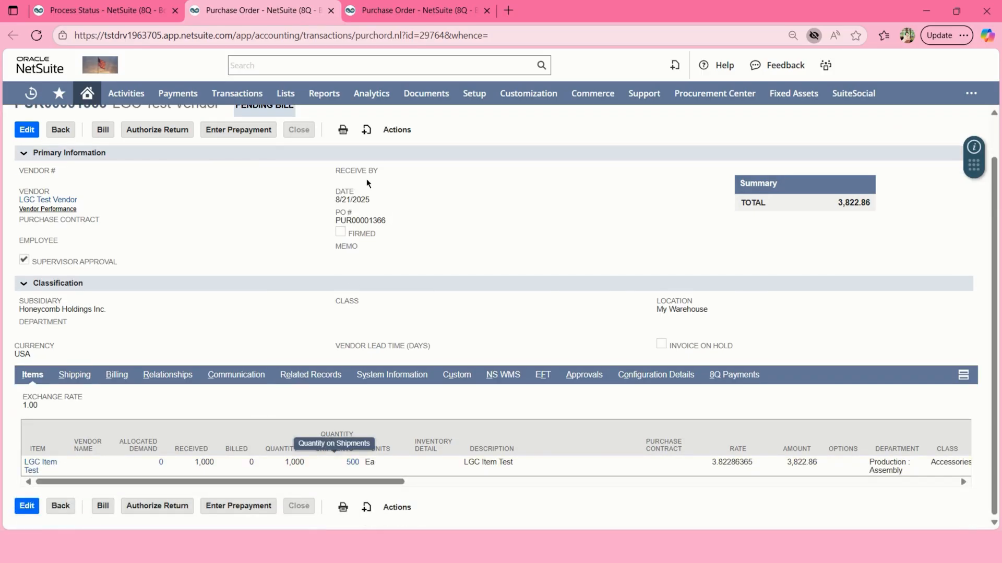
# Reload the second purchase order and check its status and its item line's received and on-shipment quantities.
pyautogui.hotkey('ctrl', 'Tab')
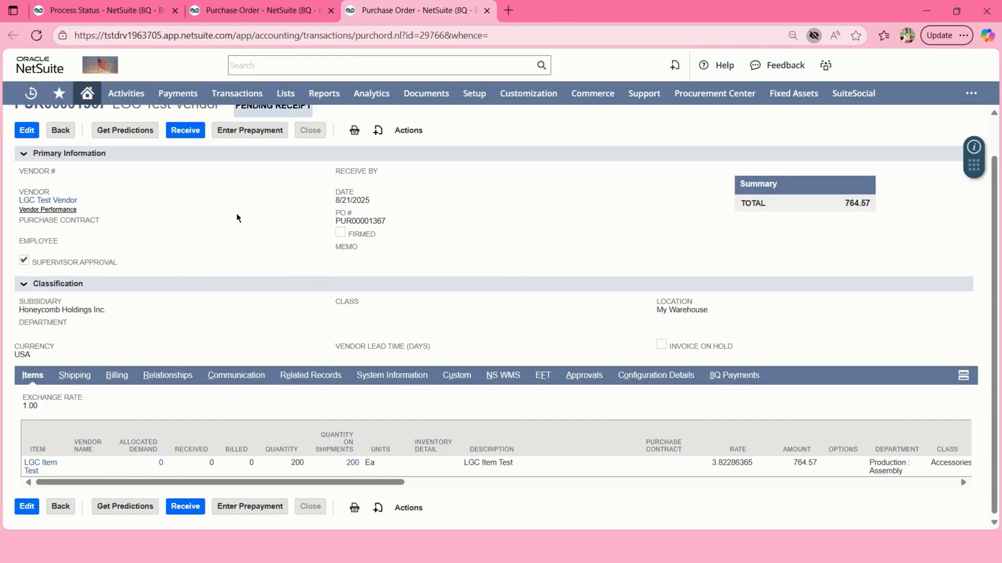
pyautogui.scroll(1, 237, 218)
pyautogui.click(36, 35)
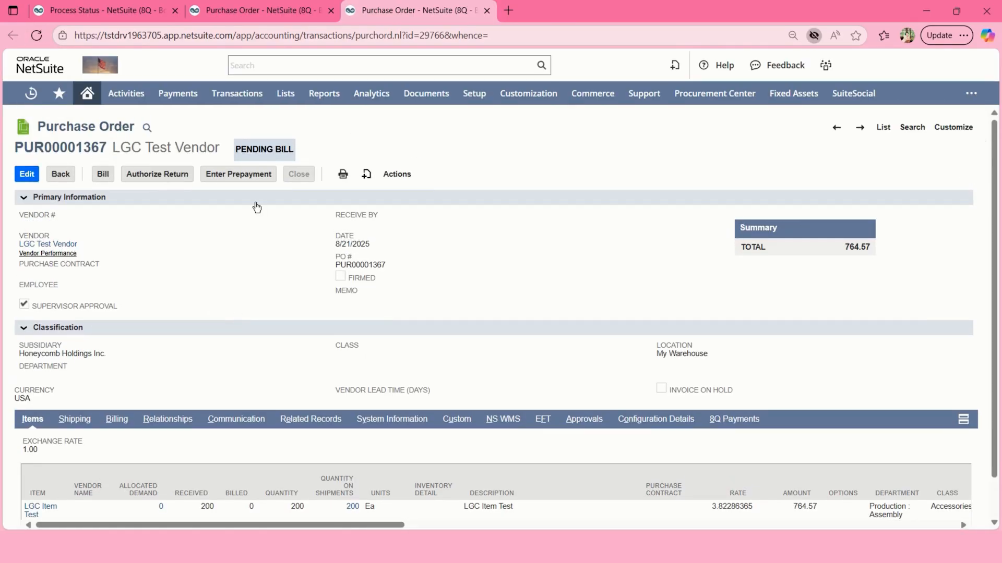
pyautogui.scroll(-1, 257, 445)
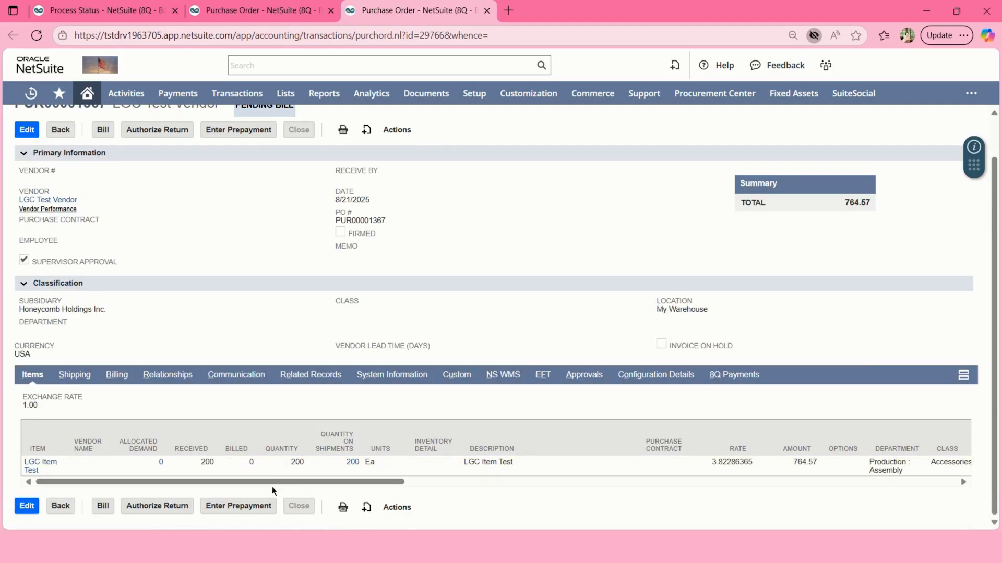
# Reopen the received inbound shipment from the recently viewed records.
pyautogui.moveTo(30, 94)
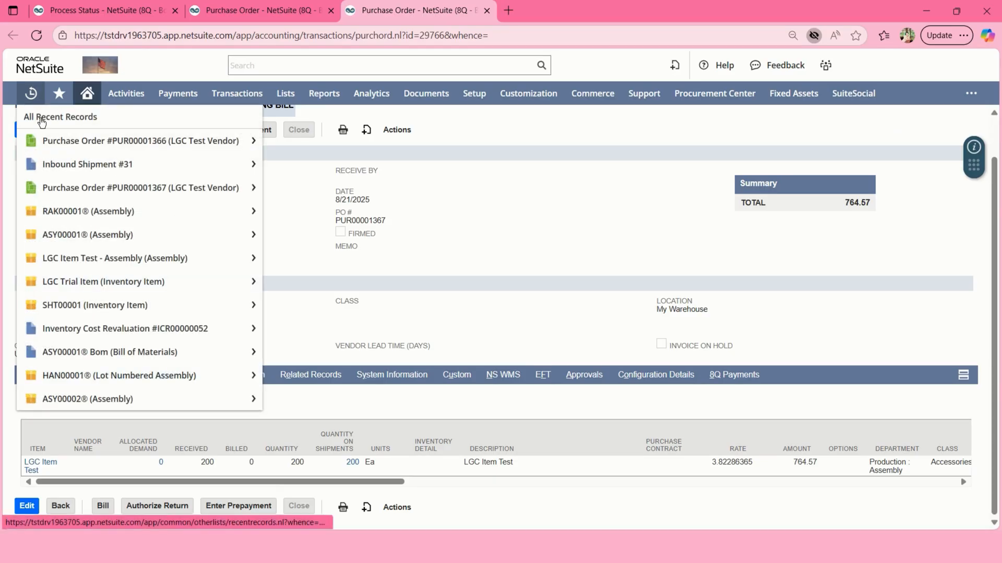
pyautogui.click(46, 163)
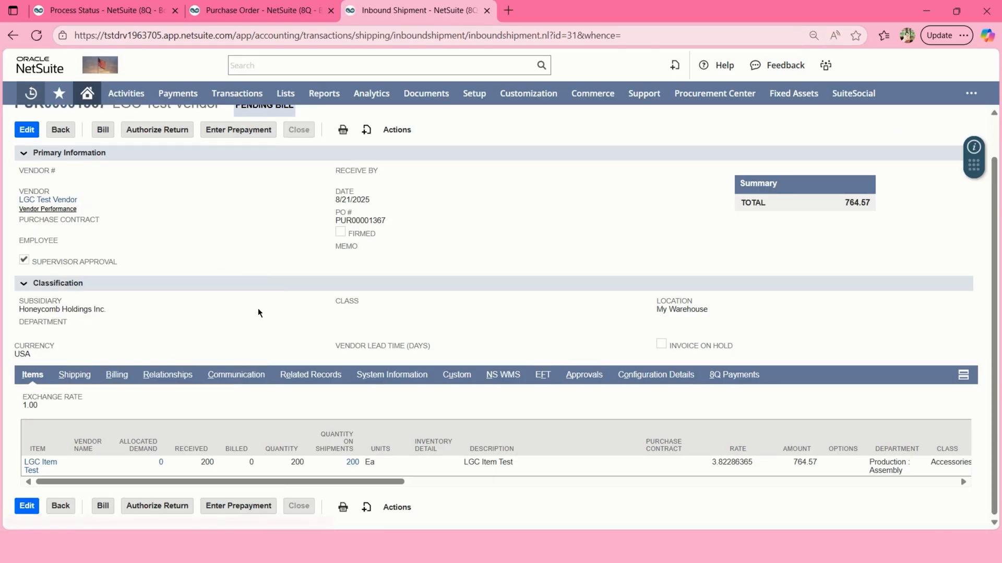